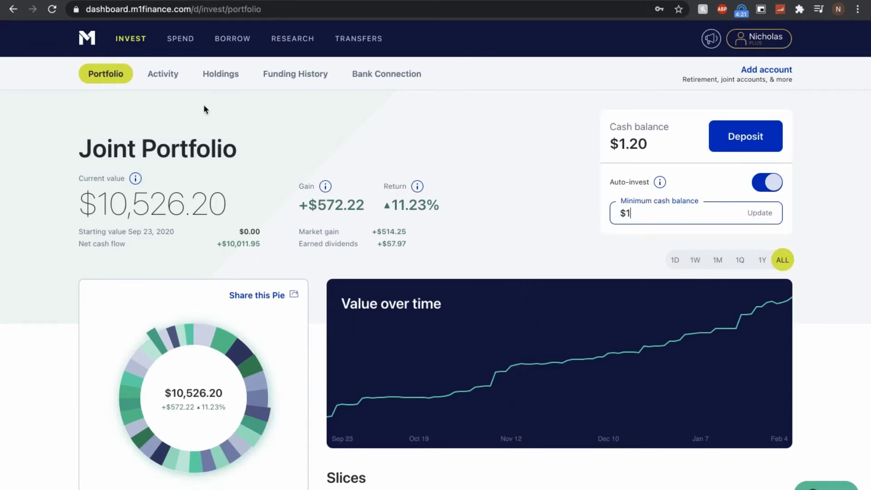
Open the Borrow page and read through the uses for the portfolio line of credit
left_click(228, 40)
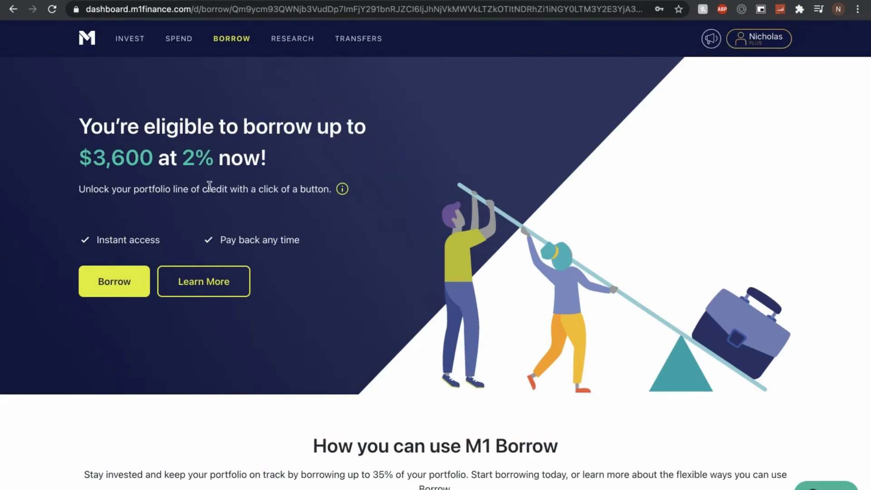
scroll(210, 185, "down", 1)
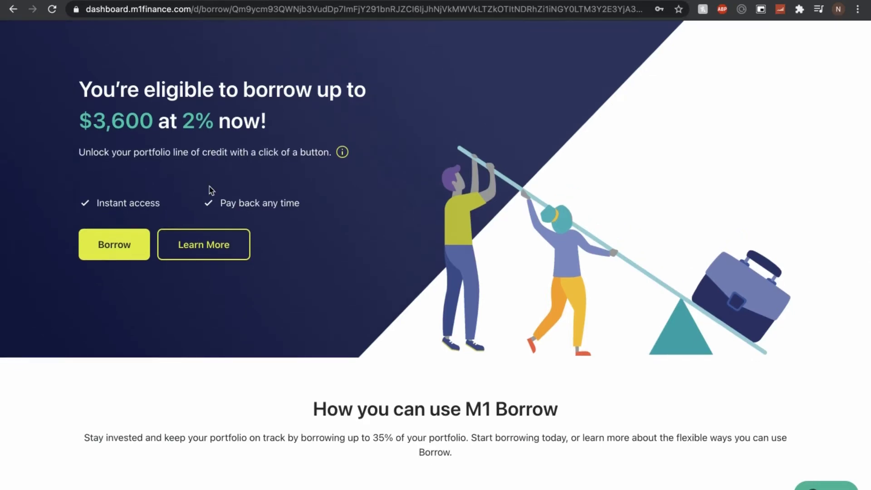
scroll(210, 191, "up", 1)
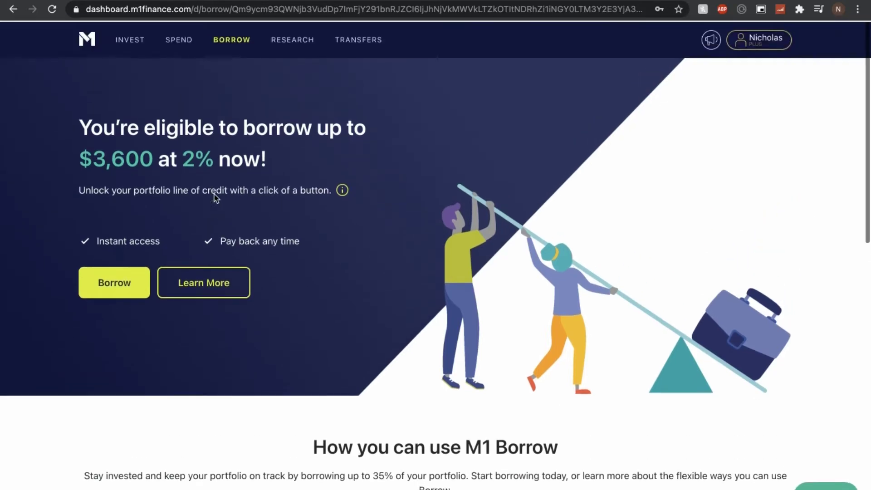
scroll(241, 224, "down", 2)
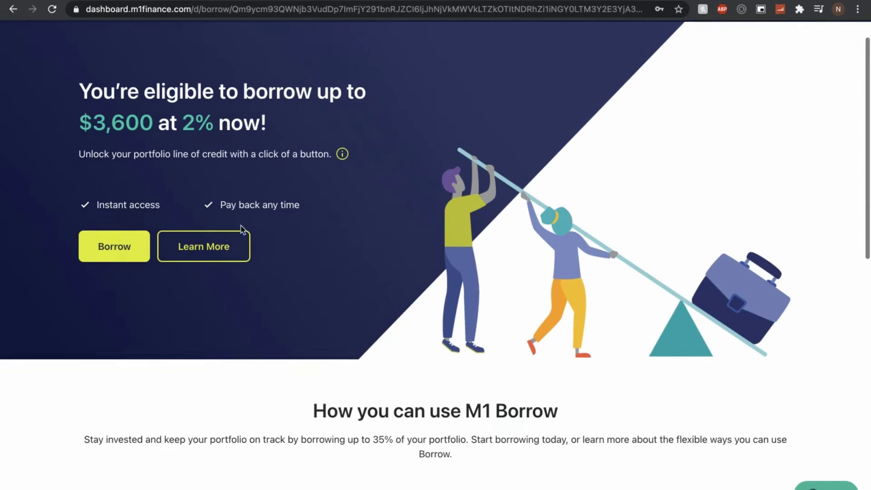
scroll(264, 345, "down", 1)
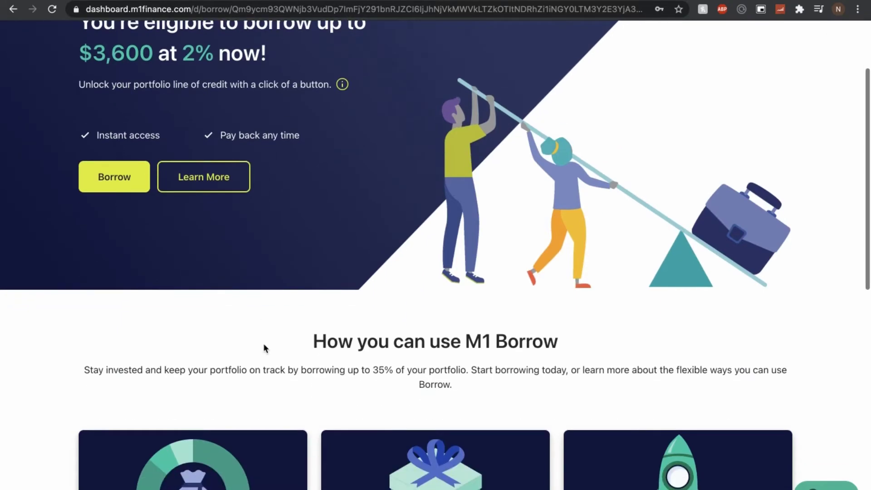
scroll(321, 385, "down", 1)
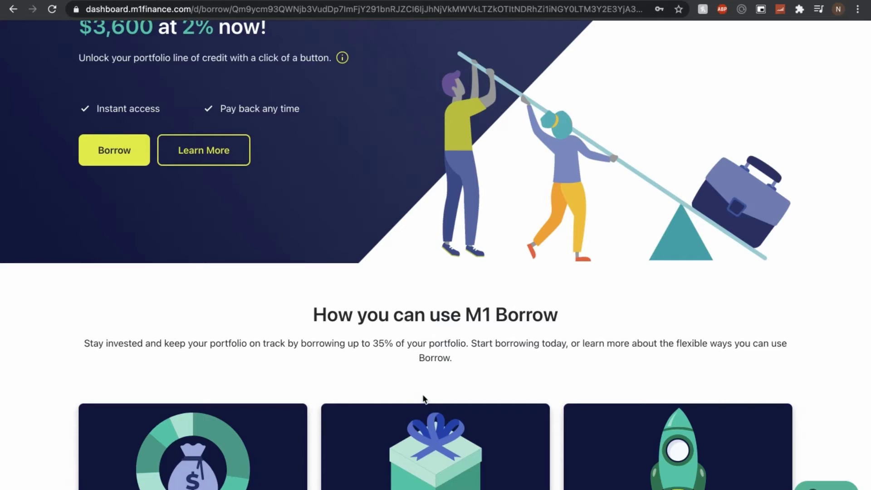
scroll(423, 398, "down", 4)
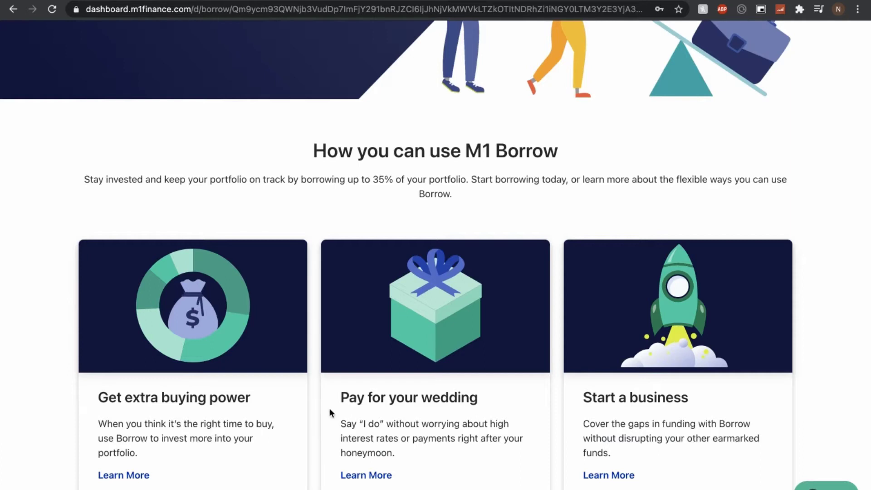
scroll(646, 389, "down", 2)
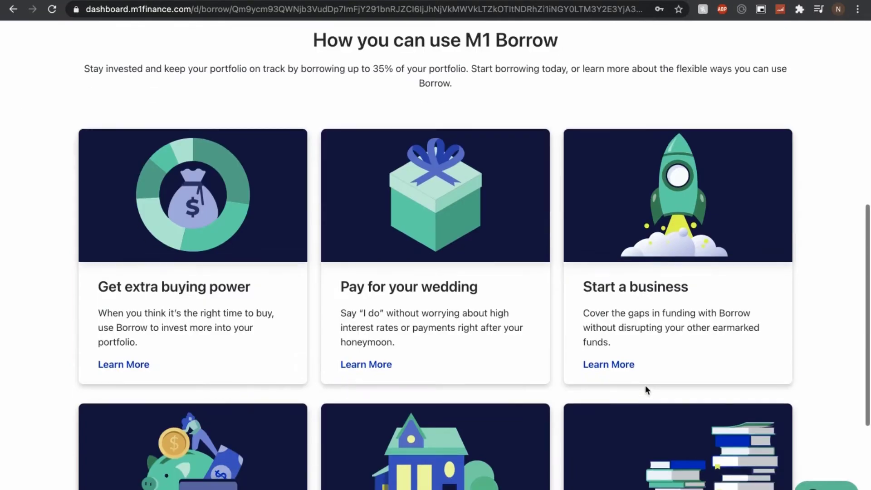
scroll(646, 387, "down", 3)
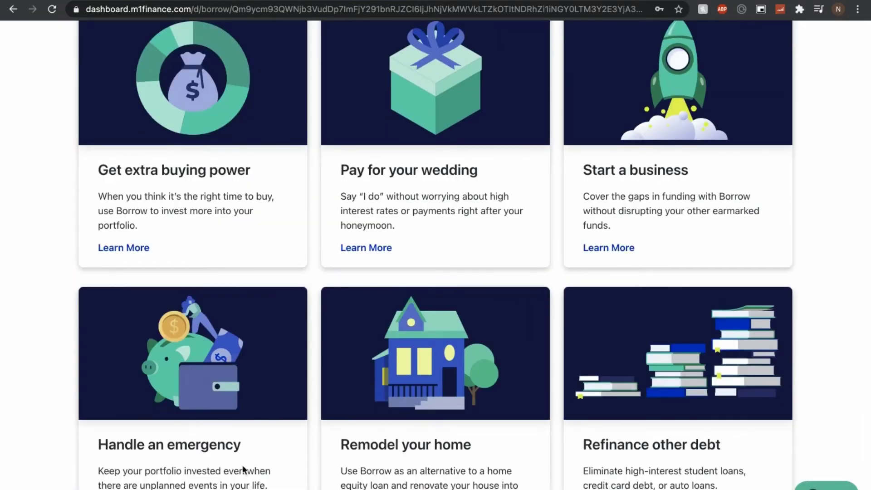
scroll(437, 469, "down", 2)
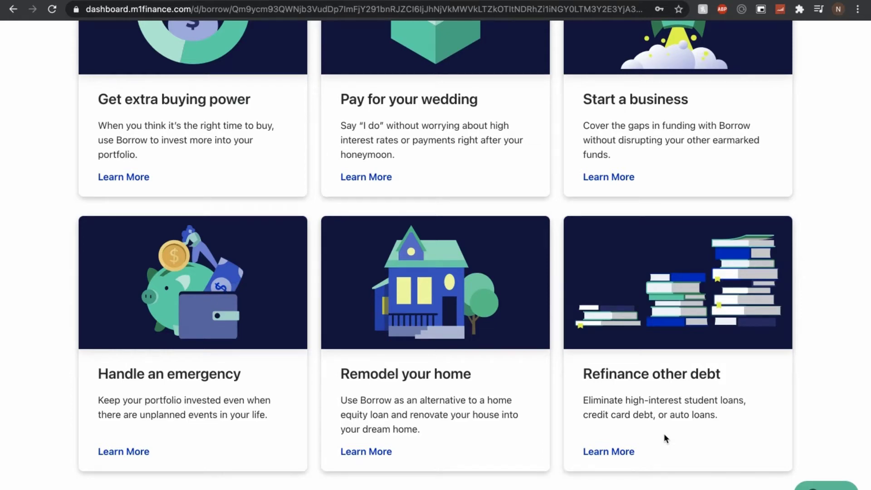
scroll(663, 434, "up", 10)
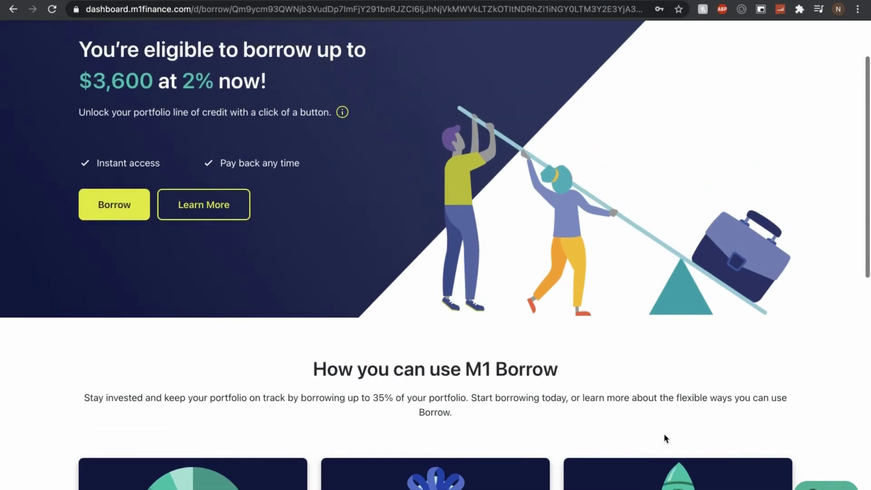
scroll(318, 392, "up", 1)
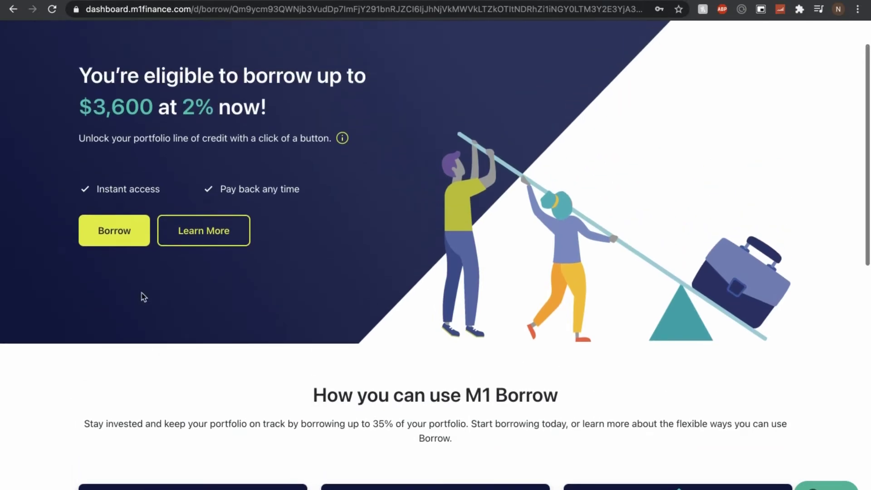
Start a one-time borrow transfer and enter $600 as the amount
left_click(119, 234)
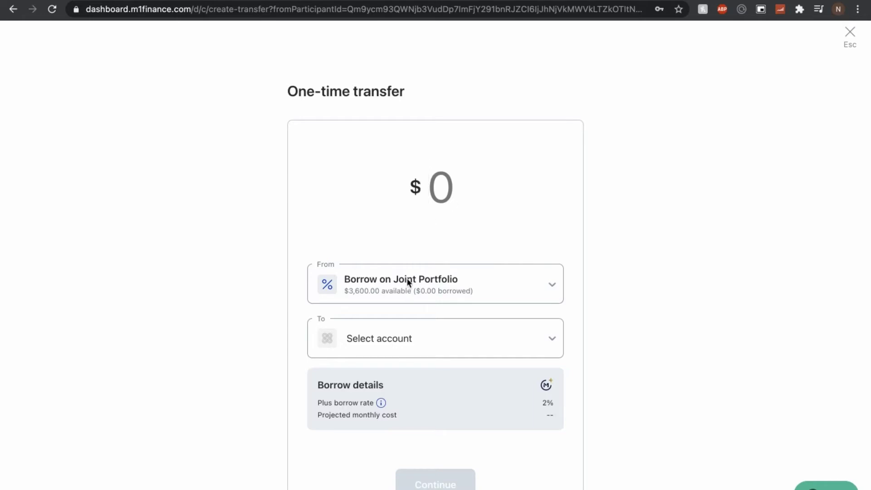
left_click(401, 347)
left_click(249, 344)
left_click(440, 194)
type("600")
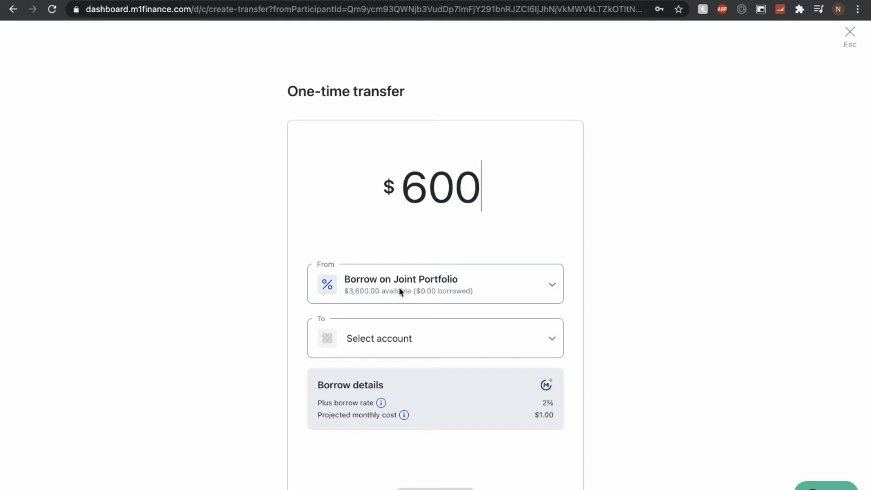
left_click(404, 339)
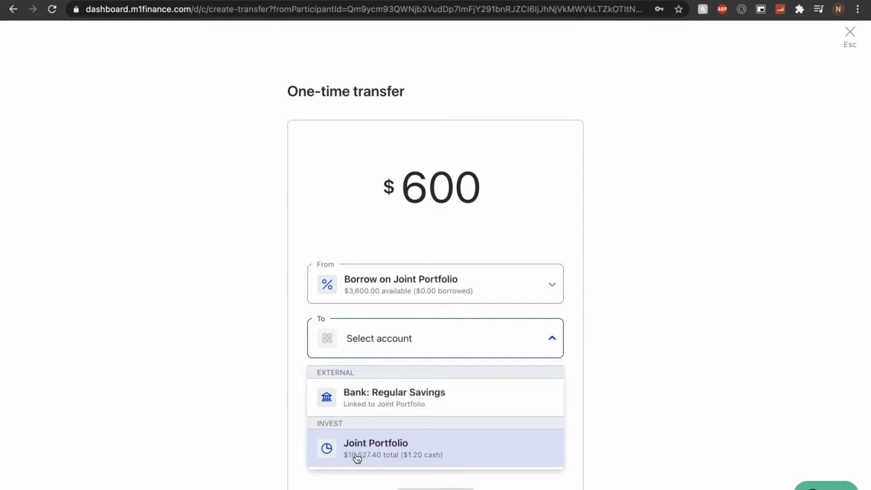
Choose the Joint Portfolio as the destination for the $600 borrow at 2%
left_click(377, 452)
scroll(389, 415, "down", 2)
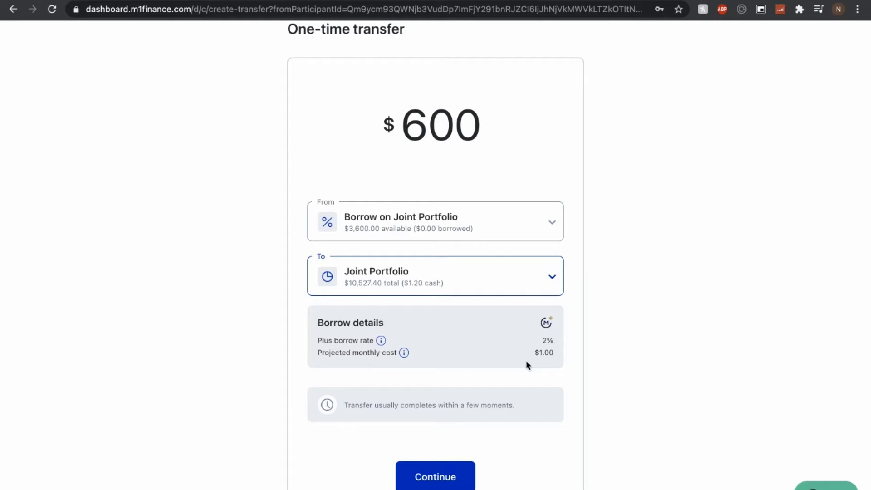
scroll(491, 404, "down", 1)
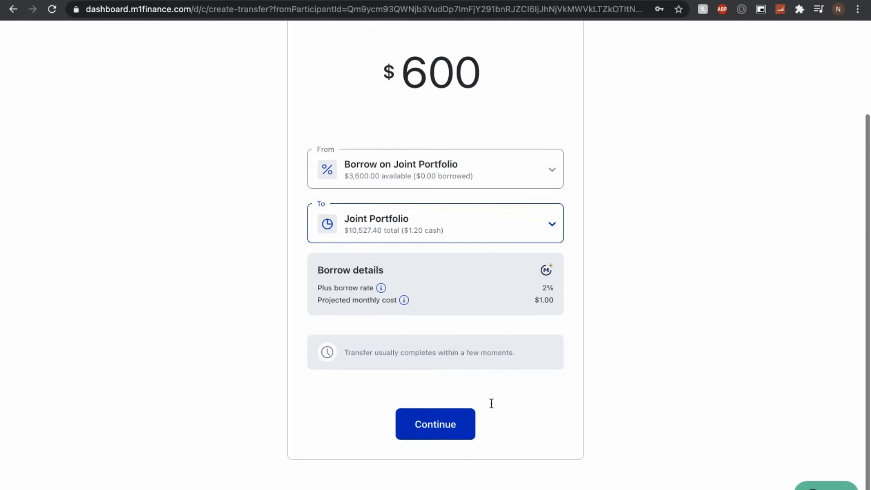
scroll(491, 401, "up", 1)
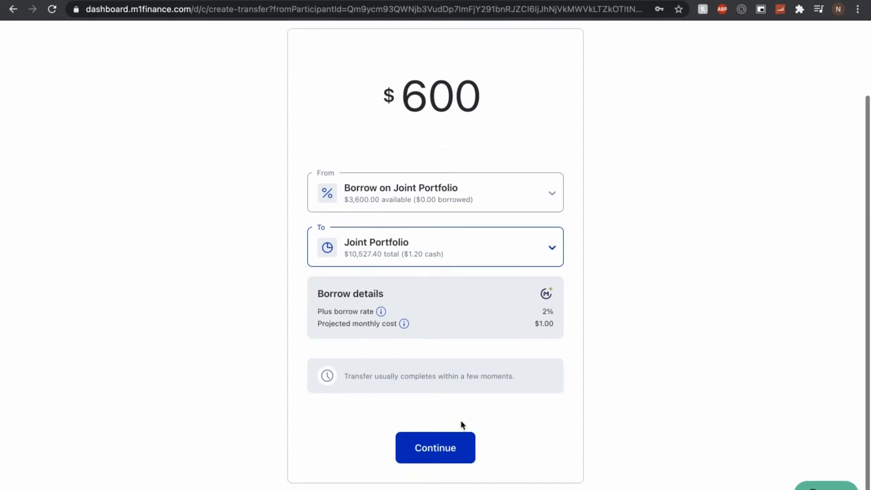
Review and confirm the $600 transfer from Borrow on Joint Portfolio
left_click(439, 455)
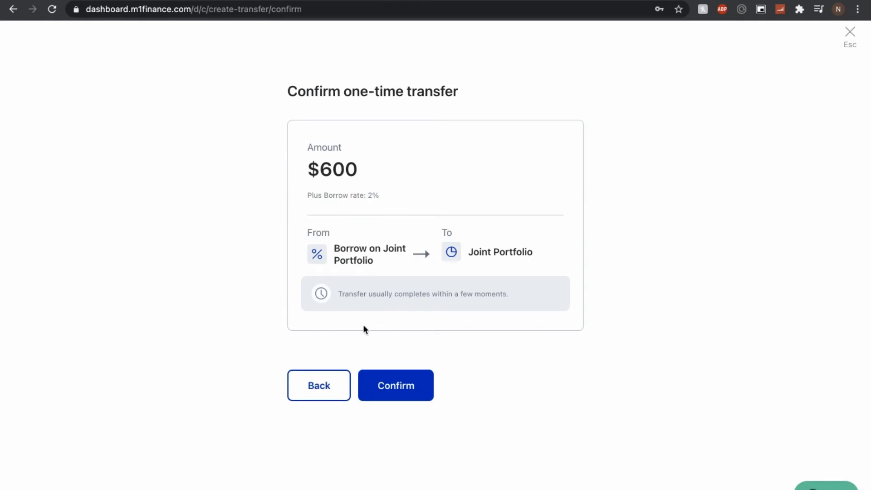
left_click(395, 376)
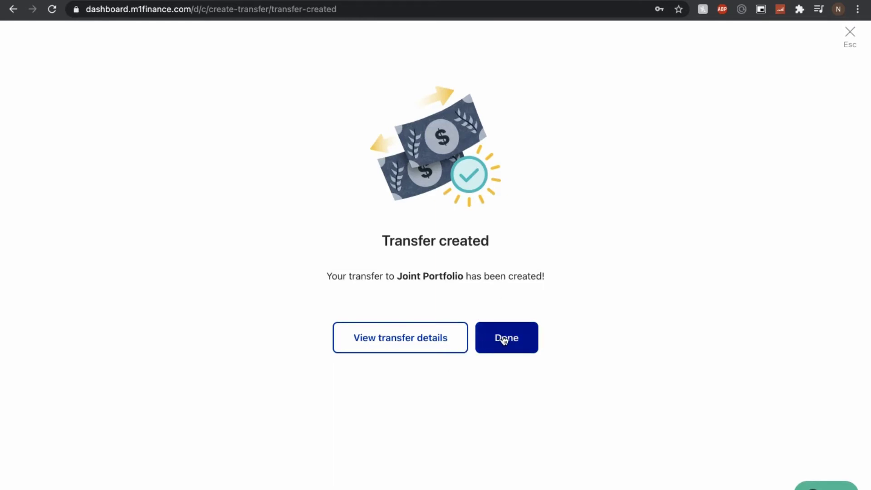
Finish the transfer and reload the Borrow page to show $600 borrowed, $3,000 available
left_click(503, 340)
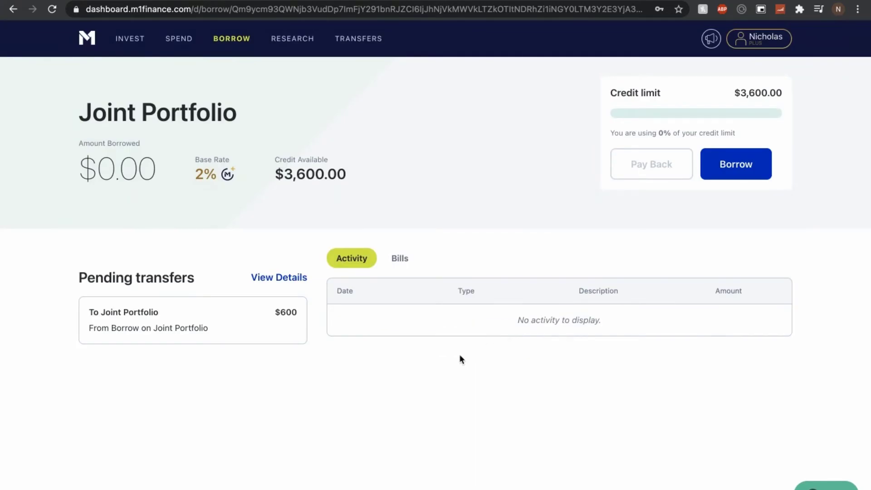
key("super+r")
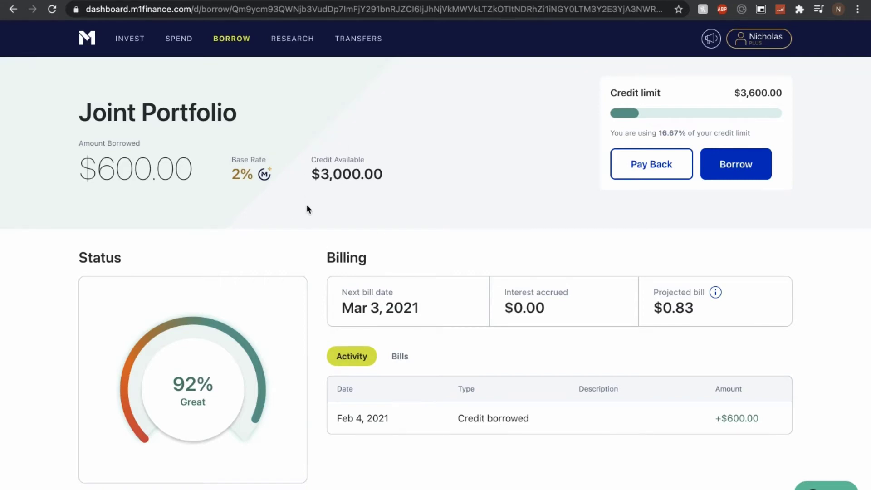
scroll(307, 208, "up", 2)
Open the payback and borrow transfer forms, closing each without sending money
left_click(648, 163)
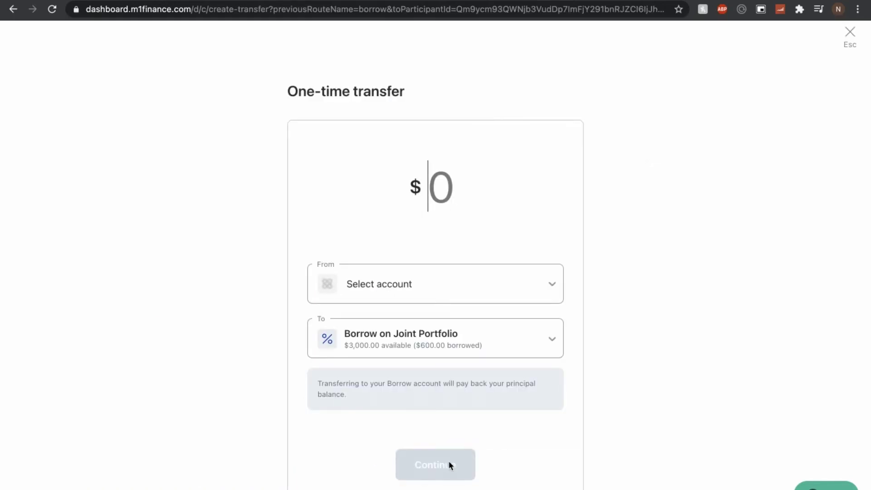
left_click(843, 34)
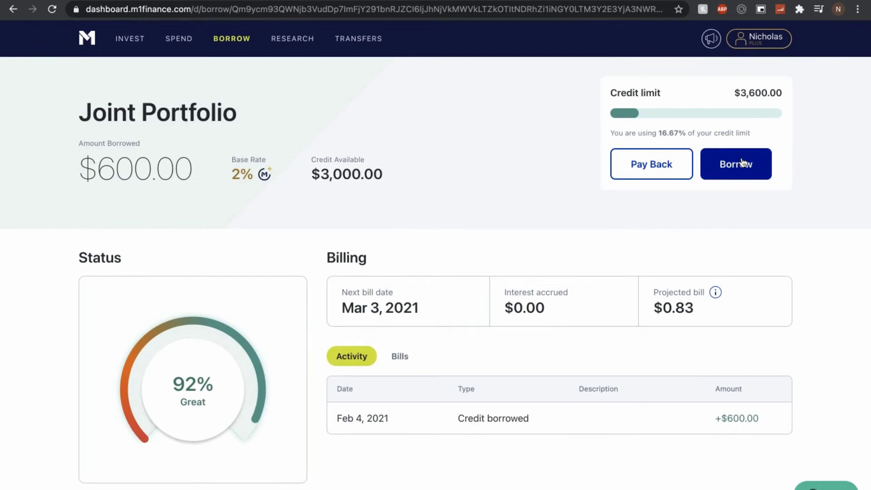
left_click(742, 164)
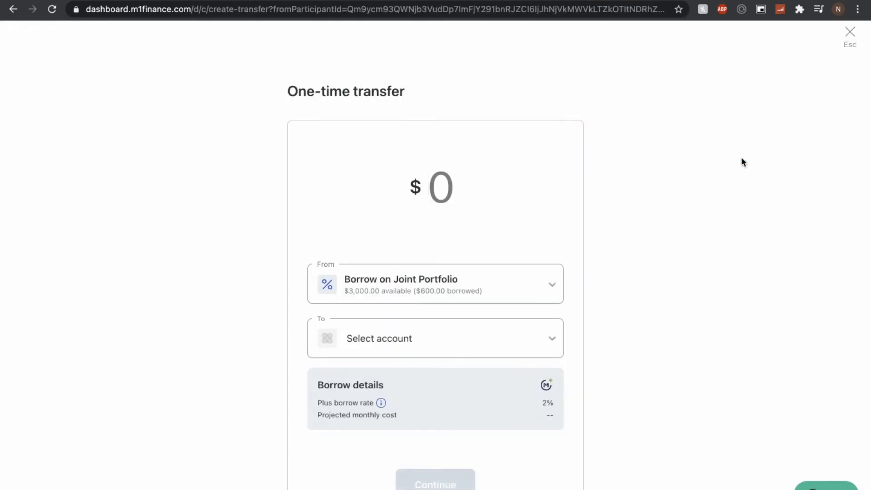
left_click(857, 50)
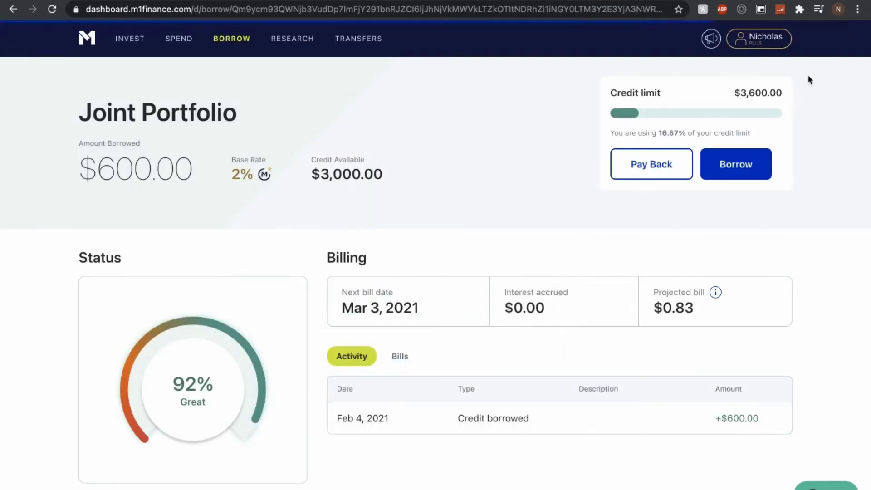
Check the $0.83 projected bill due Mar 3, 2021 and view the empty Bills list
scroll(554, 326, "down", 1)
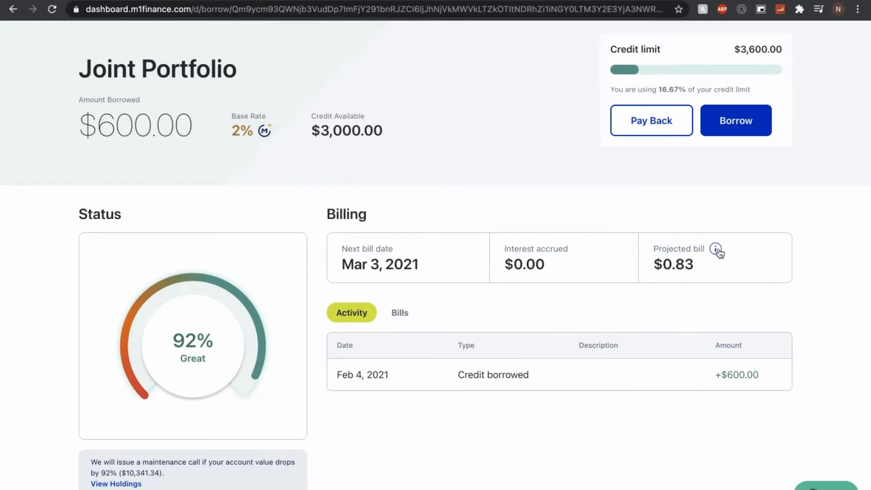
mouse_move(718, 252)
scroll(383, 373, "down", 1)
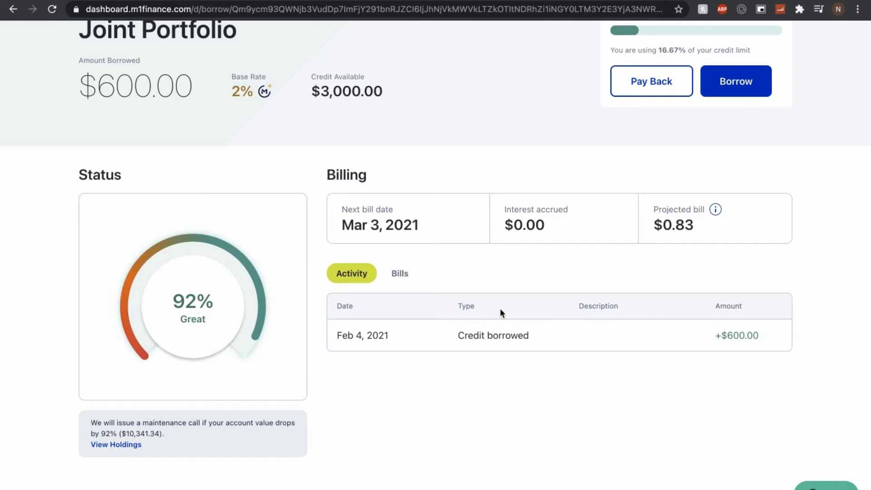
left_click(408, 276)
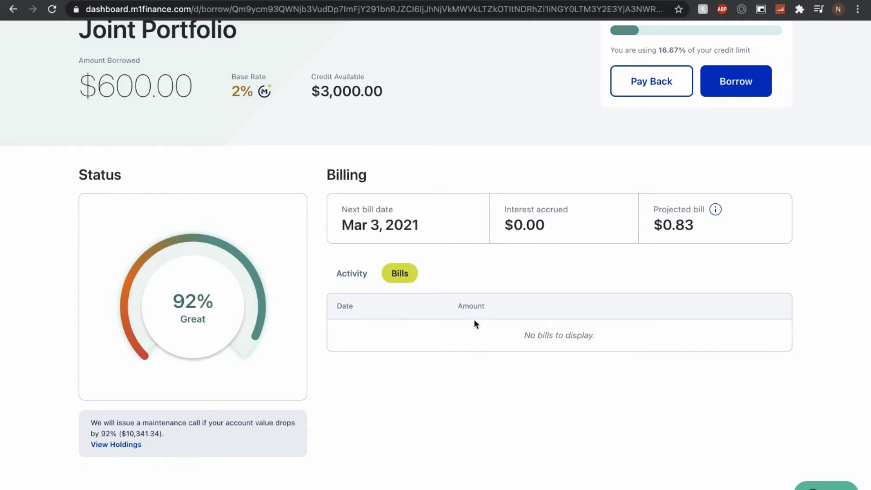
Return to the Activity list showing the Feb 4, 2021 $600.00 credit borrowed
left_click(358, 286)
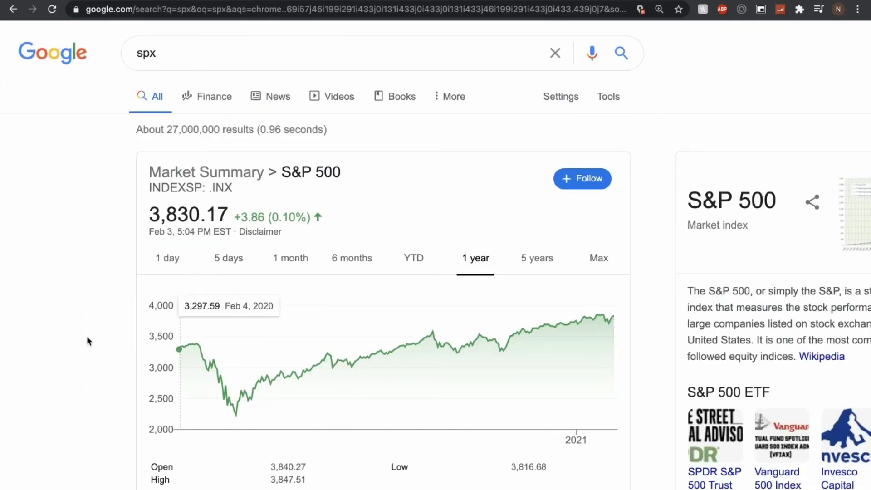
scroll(86, 335, "down", 1)
scroll(86, 336, "up", 1)
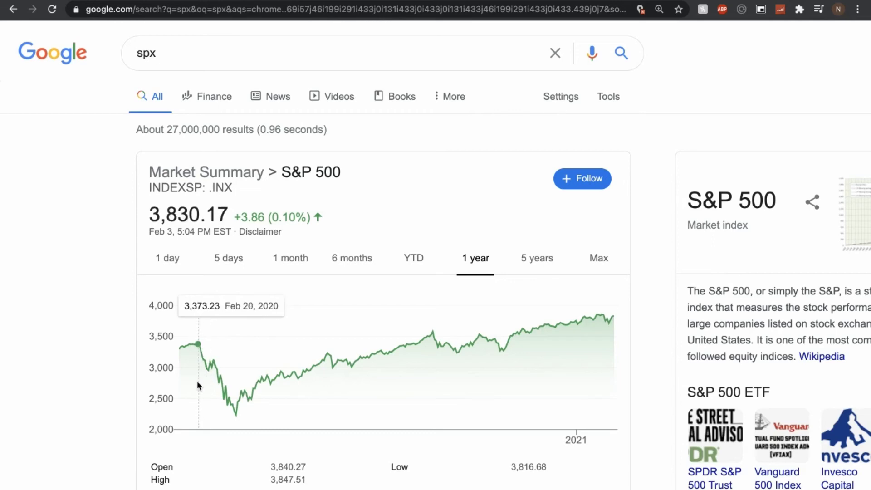
Measure the S&P 500 chart from Feb 19 to Mar 23, 2020 and from Apr 17, 2020 onward
left_click_drag(197, 384, 237, 406)
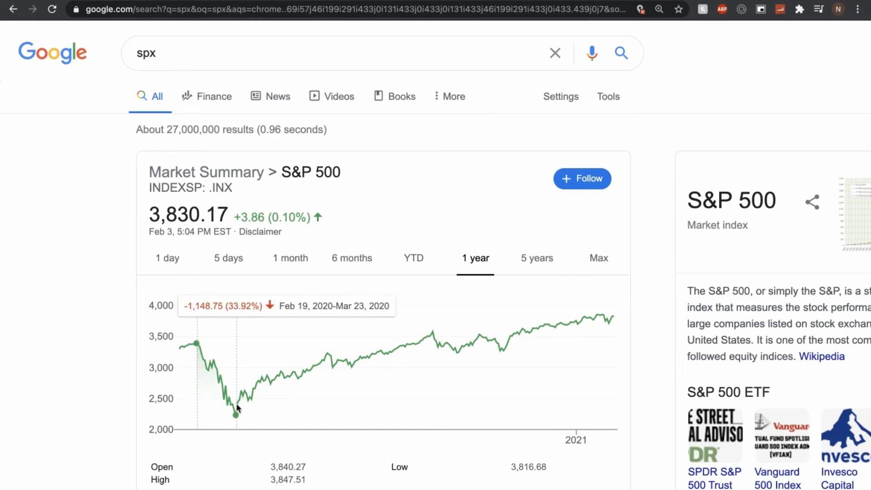
left_click_drag(236, 403, 236, 402)
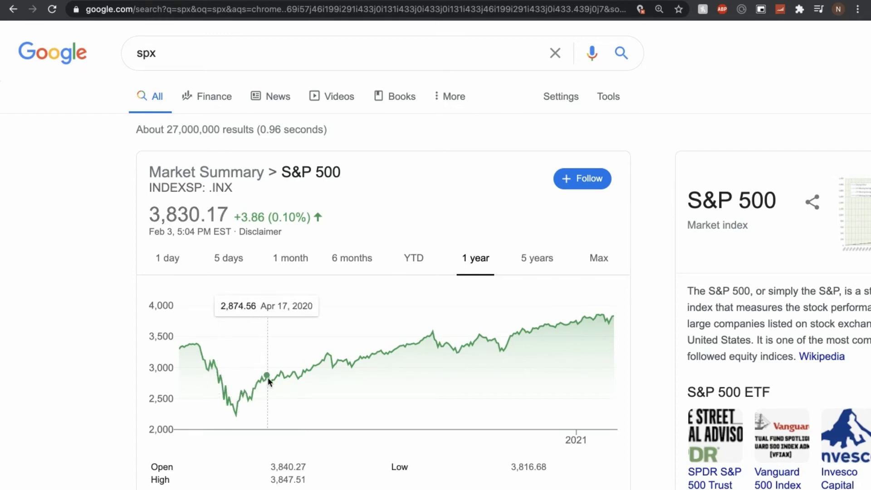
mouse_move(268, 379)
left_mouse_down()
mouse_move(390, 381)
mouse_move(398, 398)
mouse_move(450, 402)
mouse_move(478, 416)
mouse_move(623, 398)
left_mouse_up()
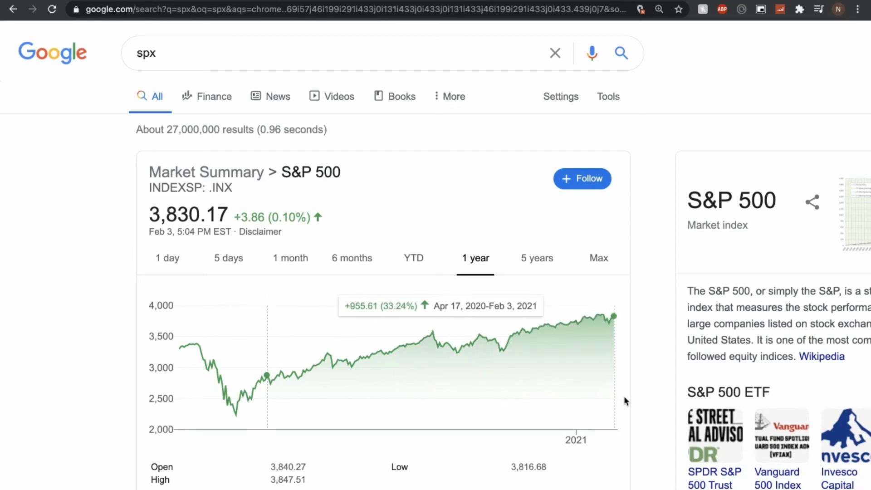
left_click_drag(624, 400, 624, 399)
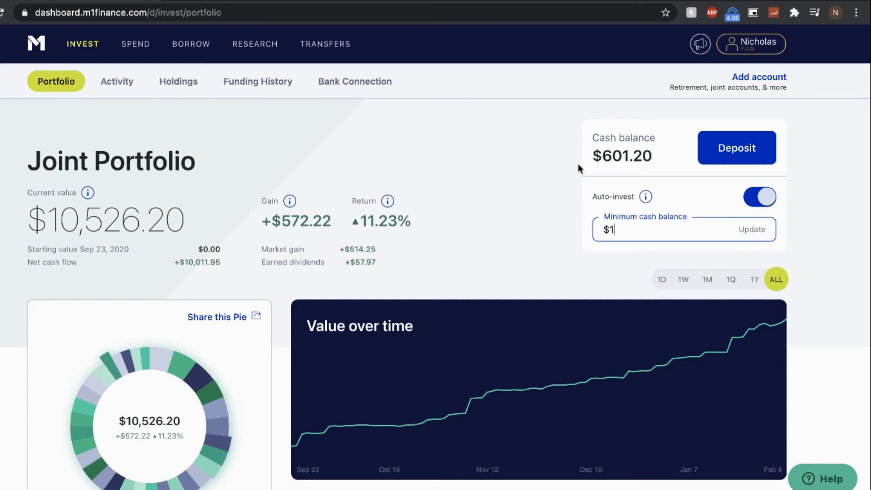
Scroll to Upcoming trades, showing 32 buys queued for the 6:30 AM window
scroll(610, 150, "down", 3)
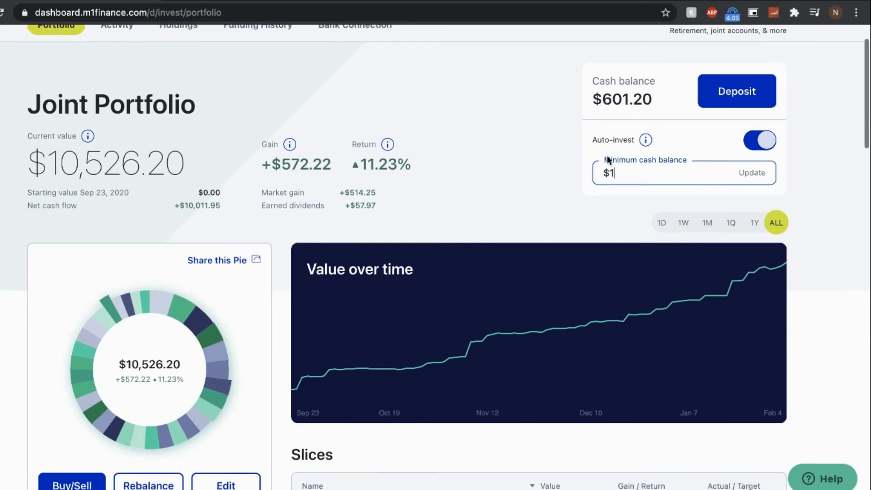
scroll(607, 155, "down", 2)
scroll(154, 374, "down", 2)
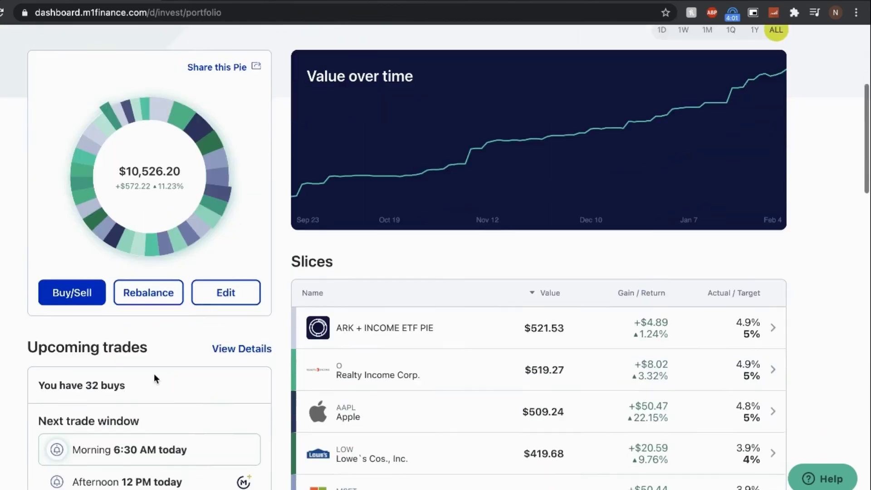
scroll(119, 394, "down", 1)
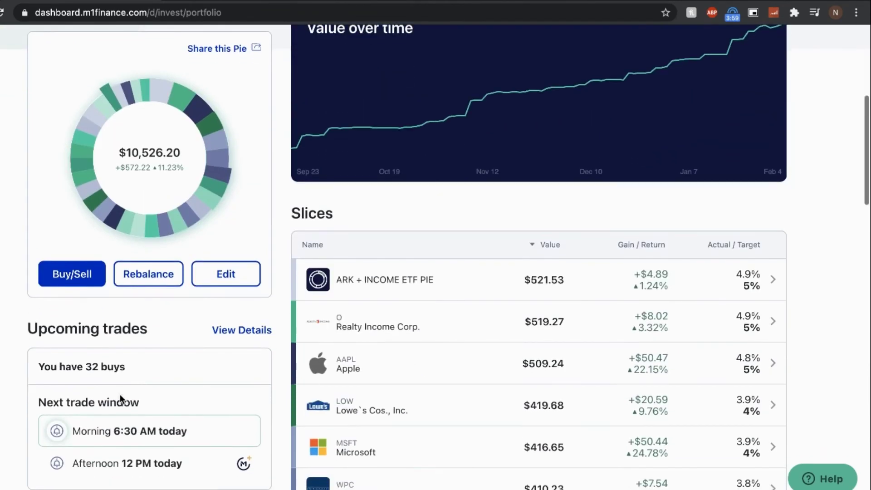
left_click(220, 336)
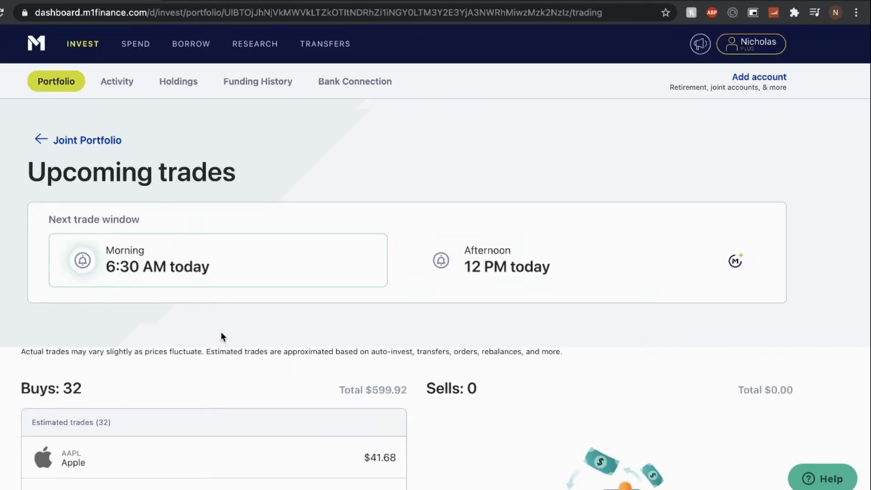
scroll(221, 336, "down", 2)
scroll(222, 336, "down", 10)
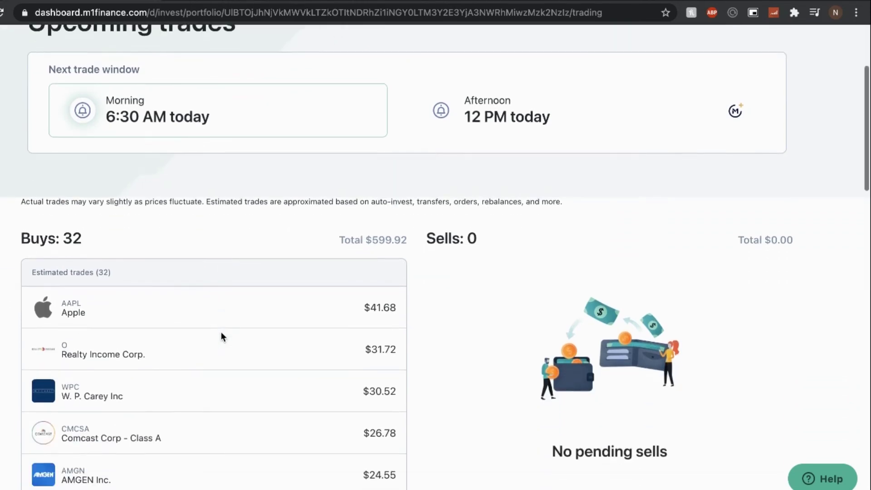
scroll(221, 335, "down", 18)
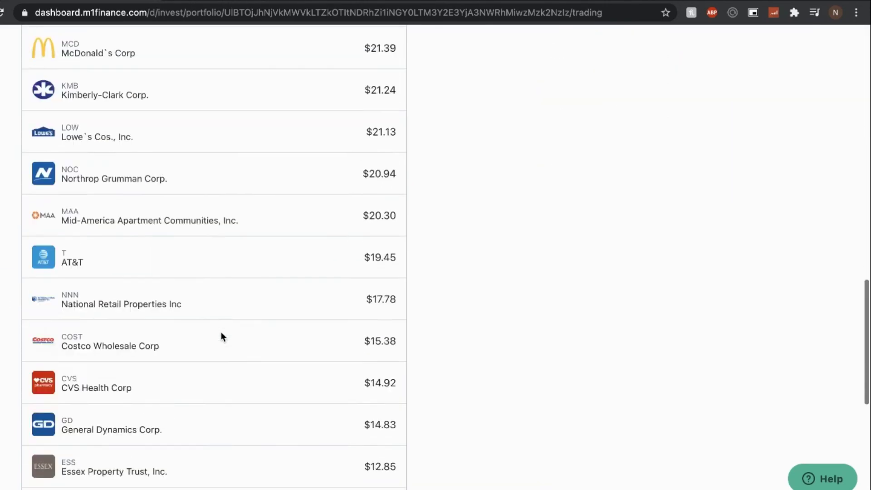
scroll(221, 336, "up", 20)
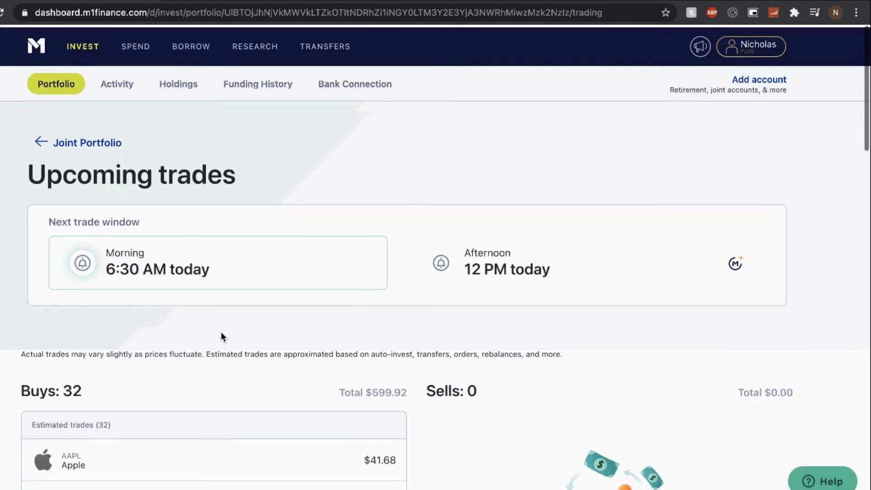
left_click(39, 141)
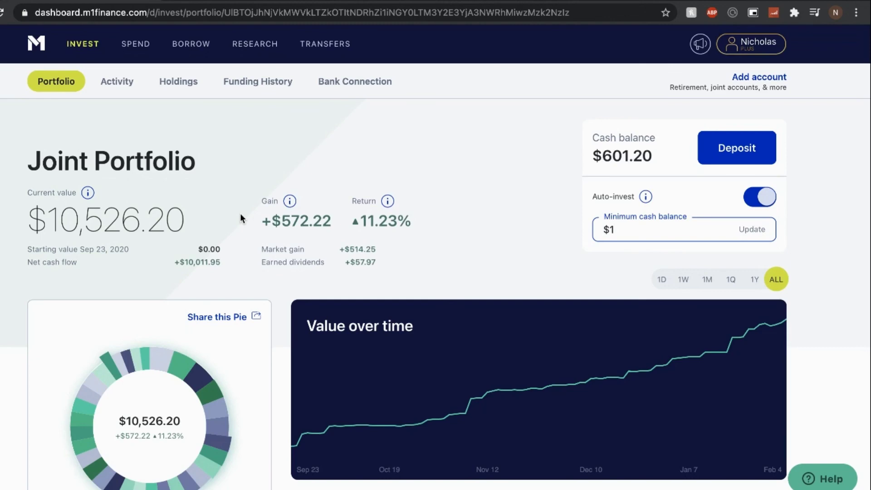
Go to the 'Give $30, get $30' referral page through Refer and earn in the profile menu
left_click(720, 44)
left_click(646, 186)
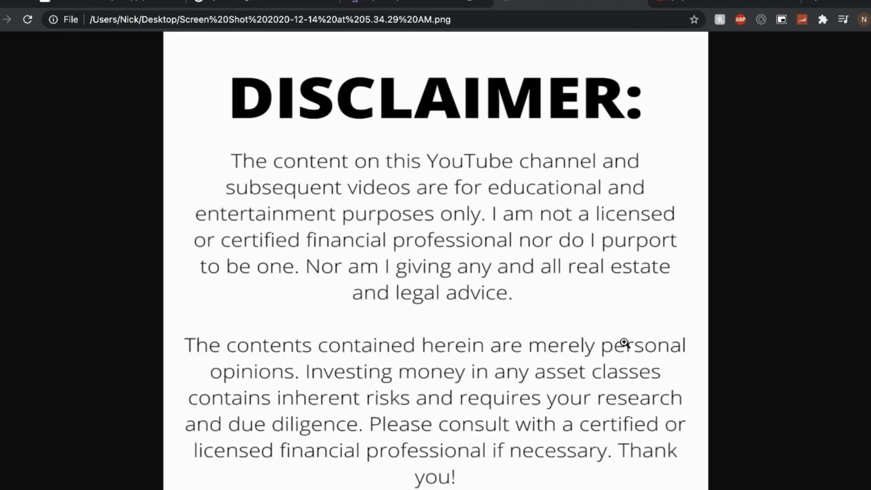
Switch to the browser tab with the dividend-growth YouTube channel's home page
left_click(671, 4)
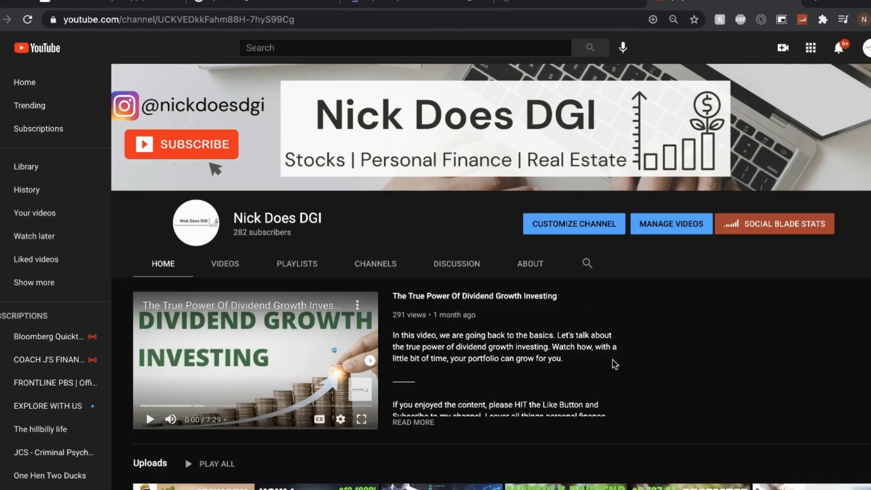